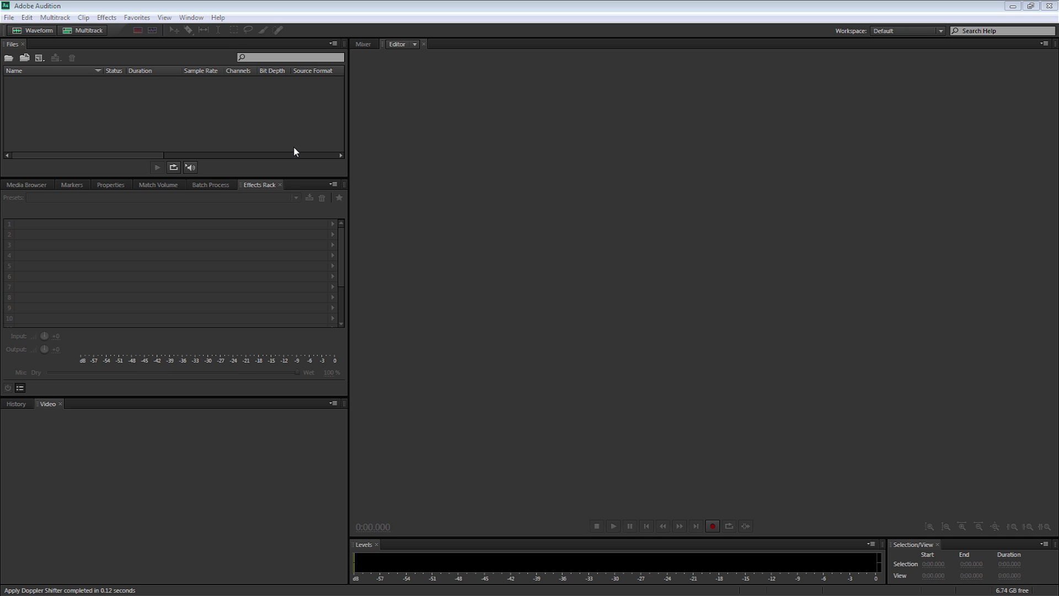
Create a new 44100 Hz stereo 32-bit (float) audio file named 'Death trooper'.
{"action": "left_click", "coordinate": [34, 32]}
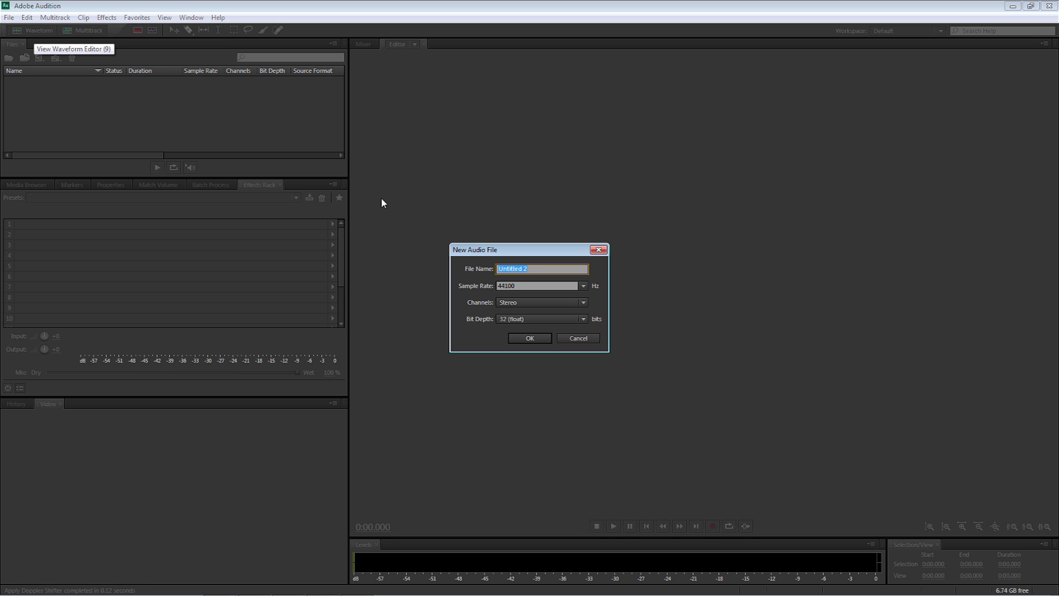
{"action": "type", "text": "Death trooper"}
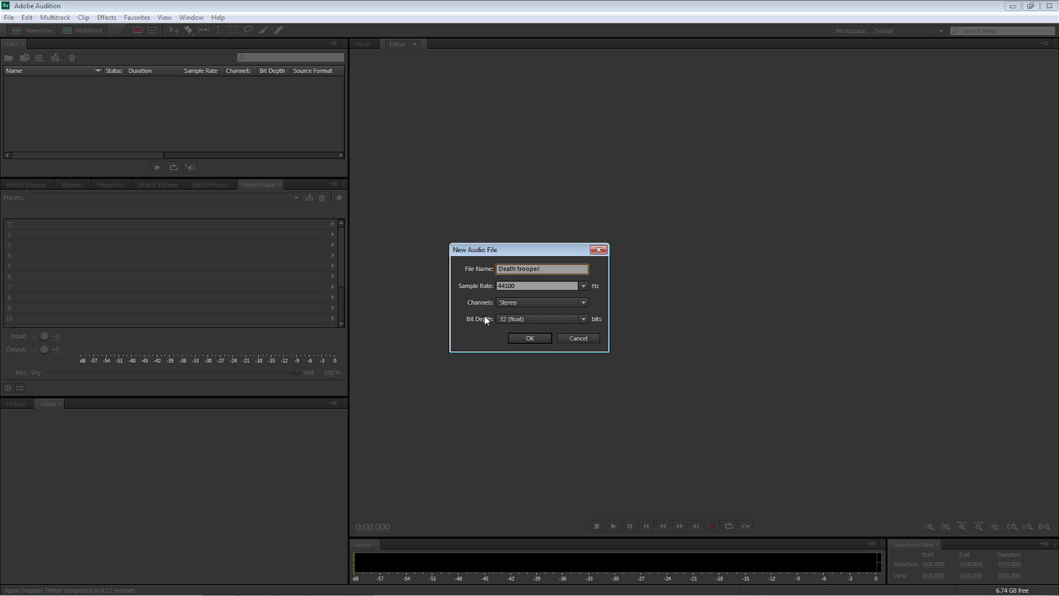
{"action": "left_click", "coordinate": [531, 341]}
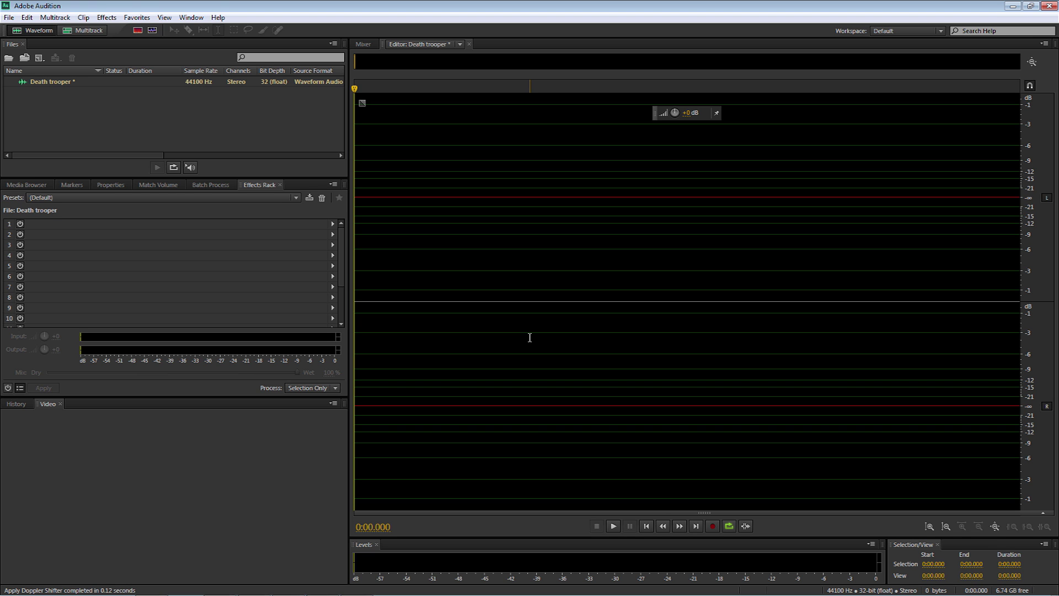
Record a roughly 7-second spoken voice clip into the Death trooper file.
{"action": "left_click", "coordinate": [713, 527]}
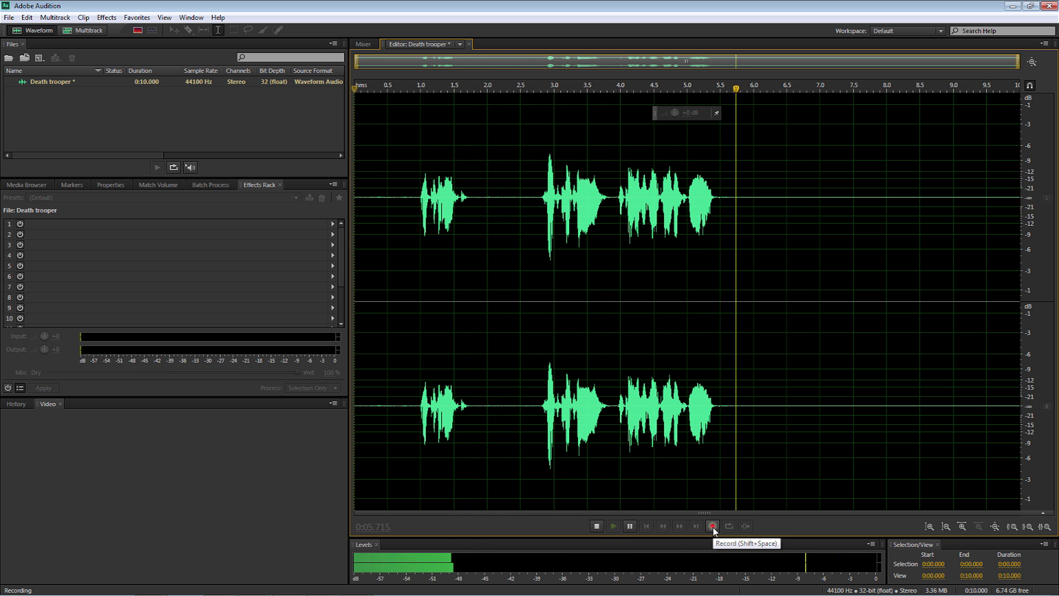
{"action": "left_click", "coordinate": [713, 526]}
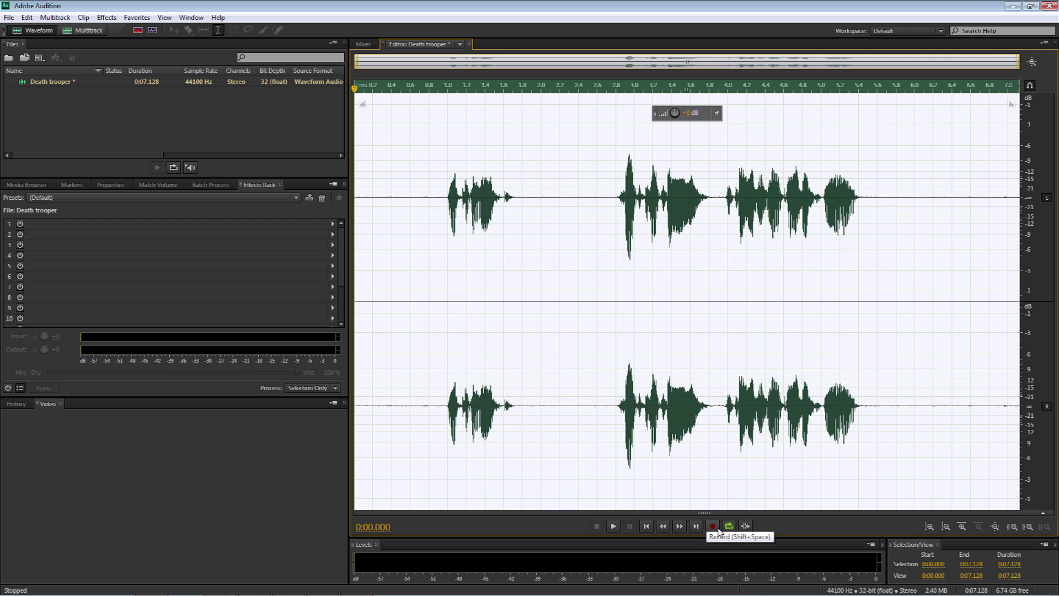
Play back the take, then select the speech from 0.933 s to 5.474 s.
{"action": "key", "text": "space"}
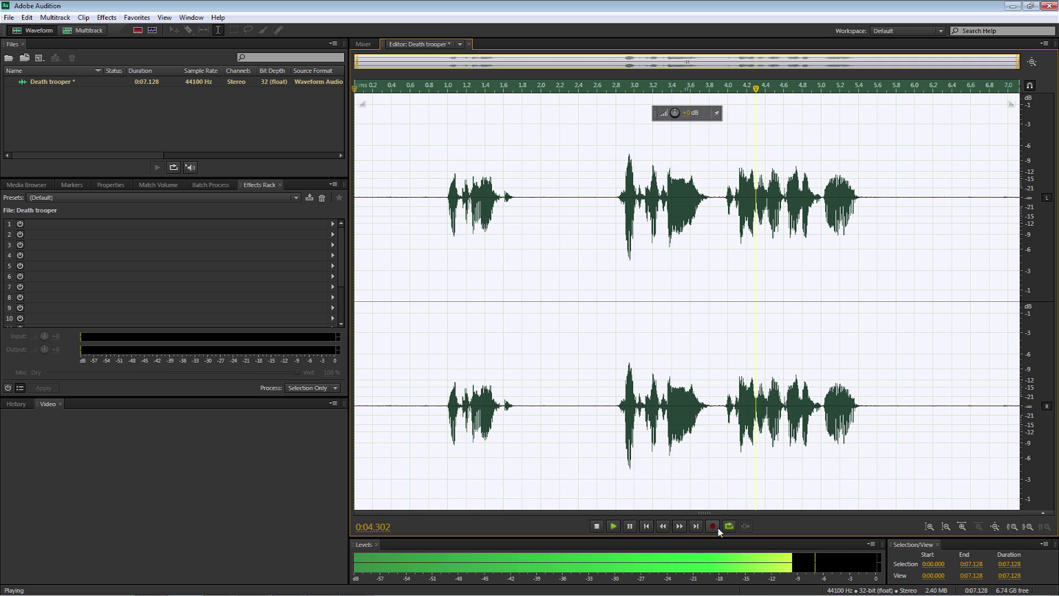
{"action": "key", "text": "space"}
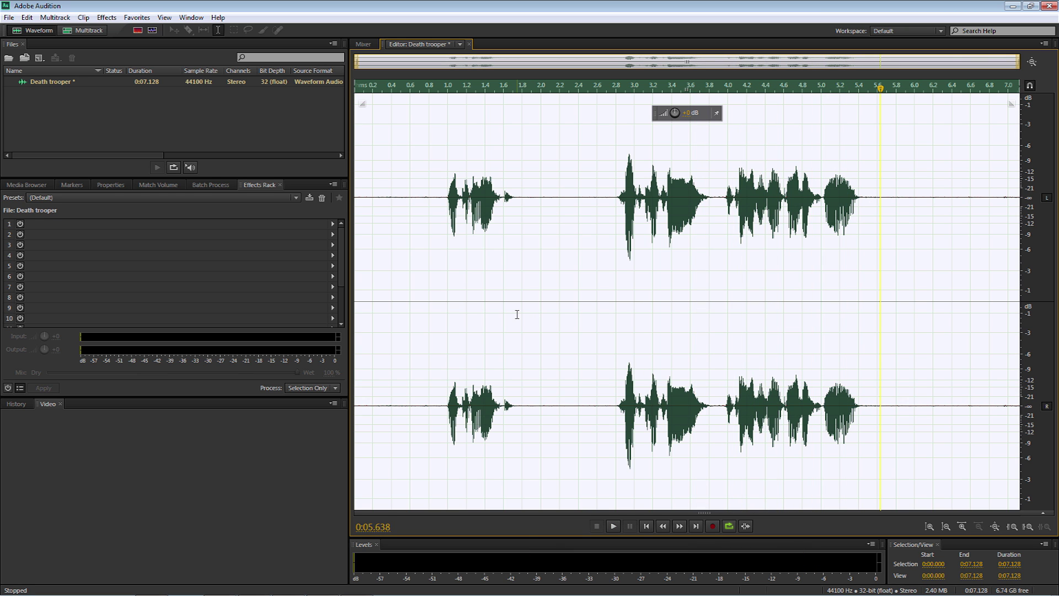
{"action": "left_click", "coordinate": [442, 240]}
{"action": "left_click_drag", "start_coordinate": [442, 240], "coordinate": [866, 255]}
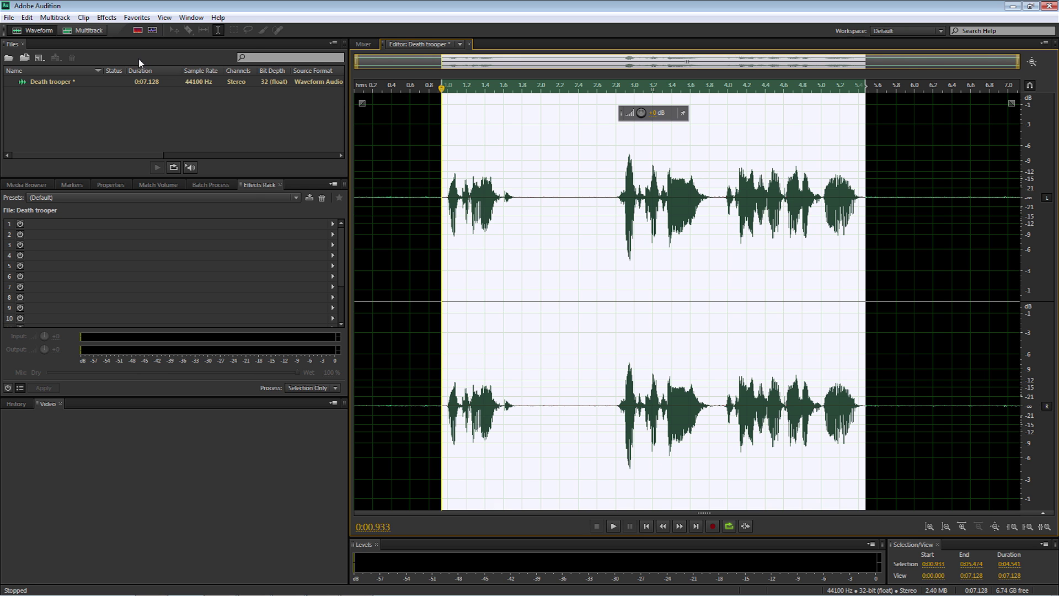
Open the Doppler Shifter (process) effect and load the Drippy preset.
{"action": "left_click", "coordinate": [107, 19]}
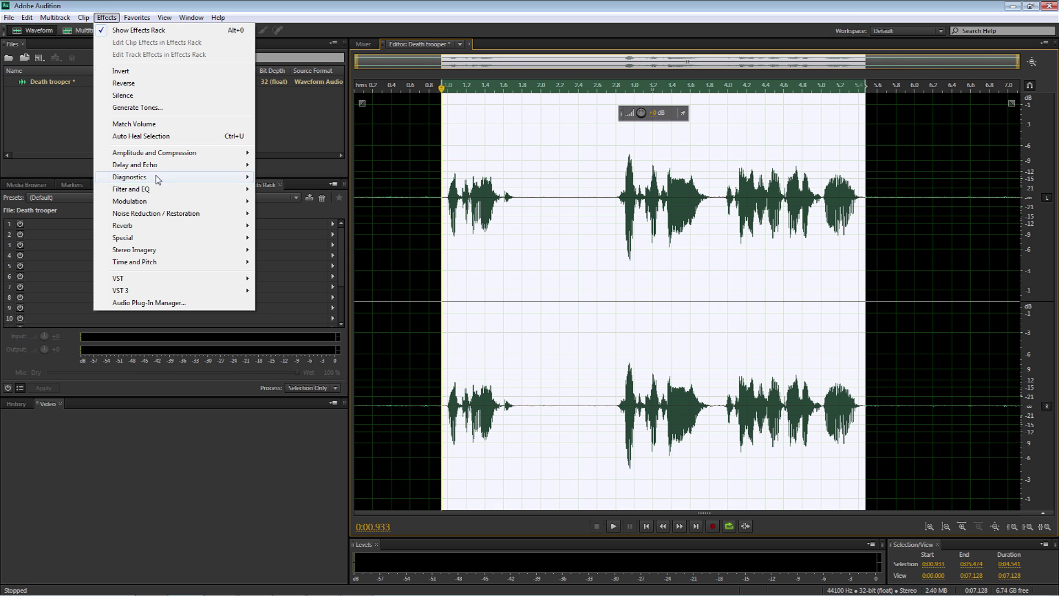
{"action": "mouse_move", "coordinate": [146, 237]}
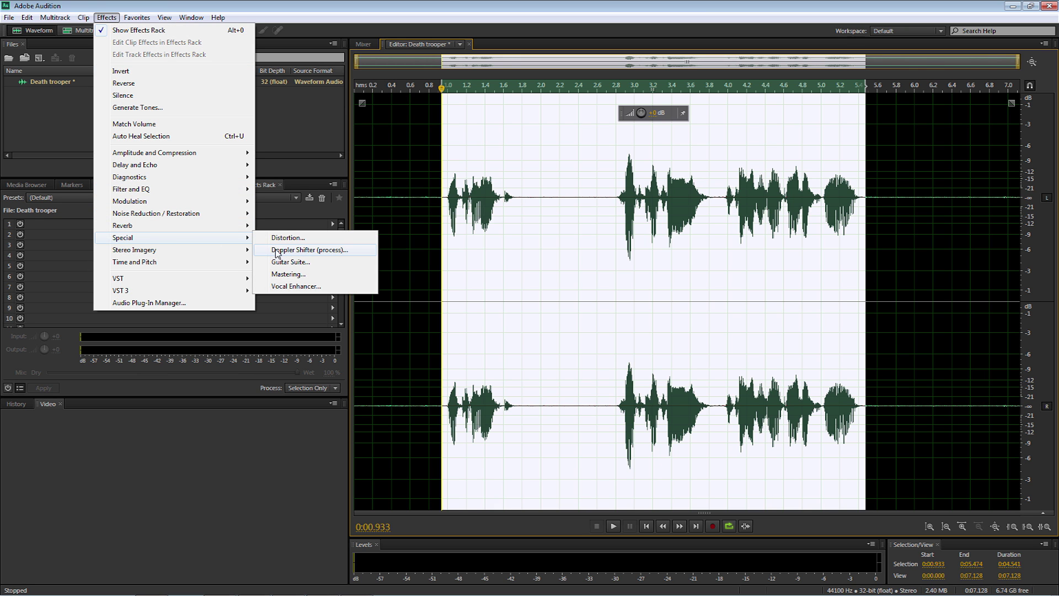
{"action": "left_click", "coordinate": [308, 250]}
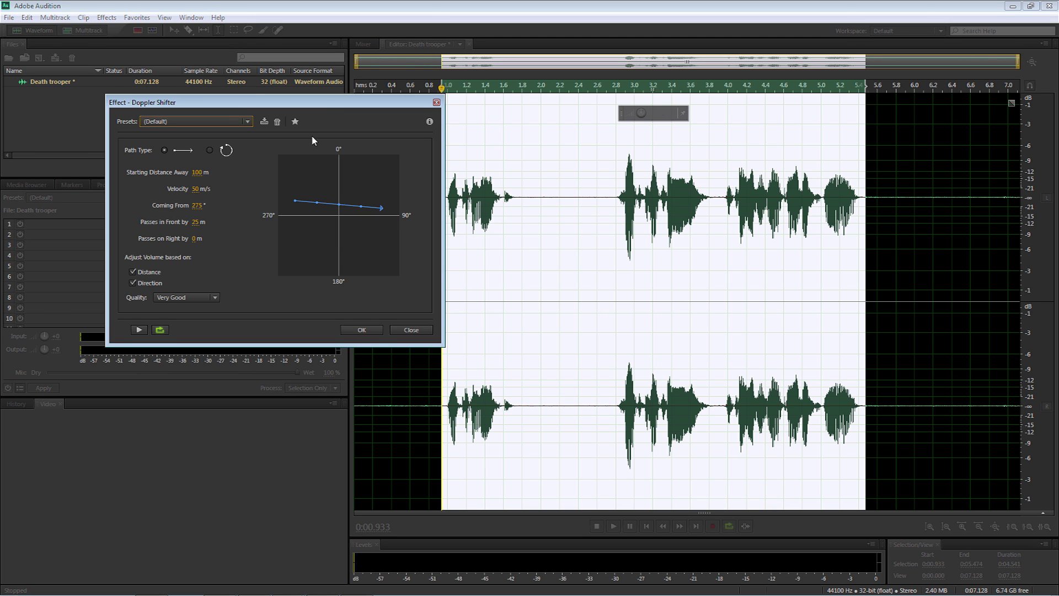
{"action": "left_click_drag", "start_coordinate": [269, 110], "coordinate": [284, 124]}
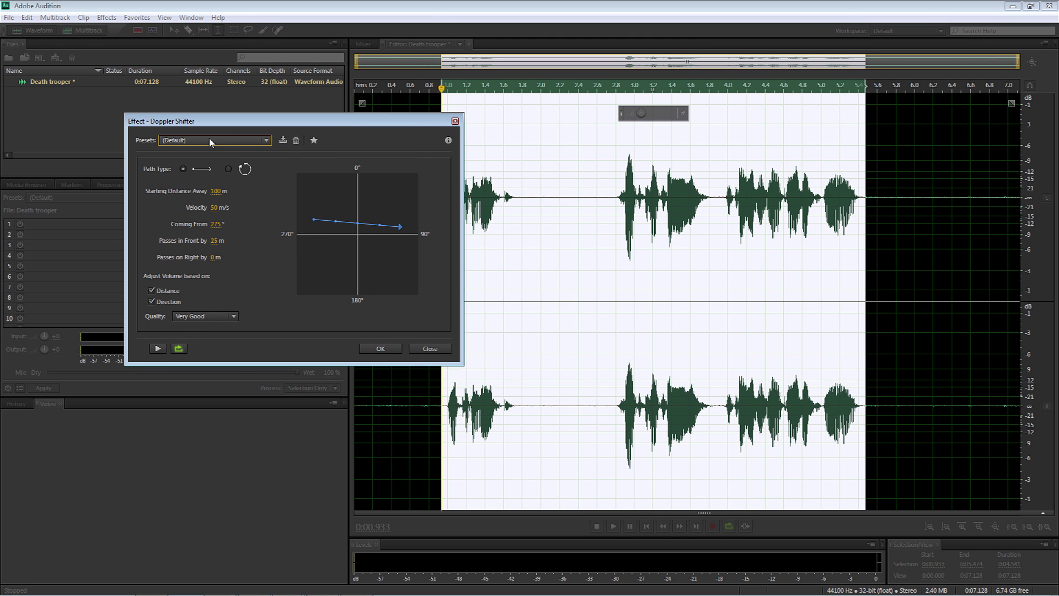
{"action": "left_click", "coordinate": [267, 141]}
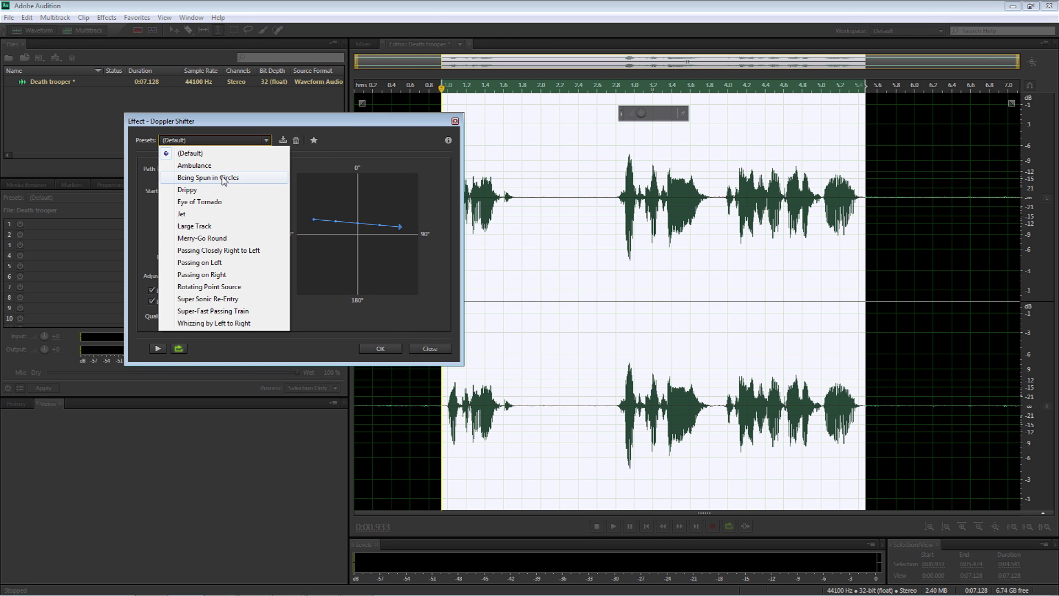
{"action": "left_click", "coordinate": [188, 190]}
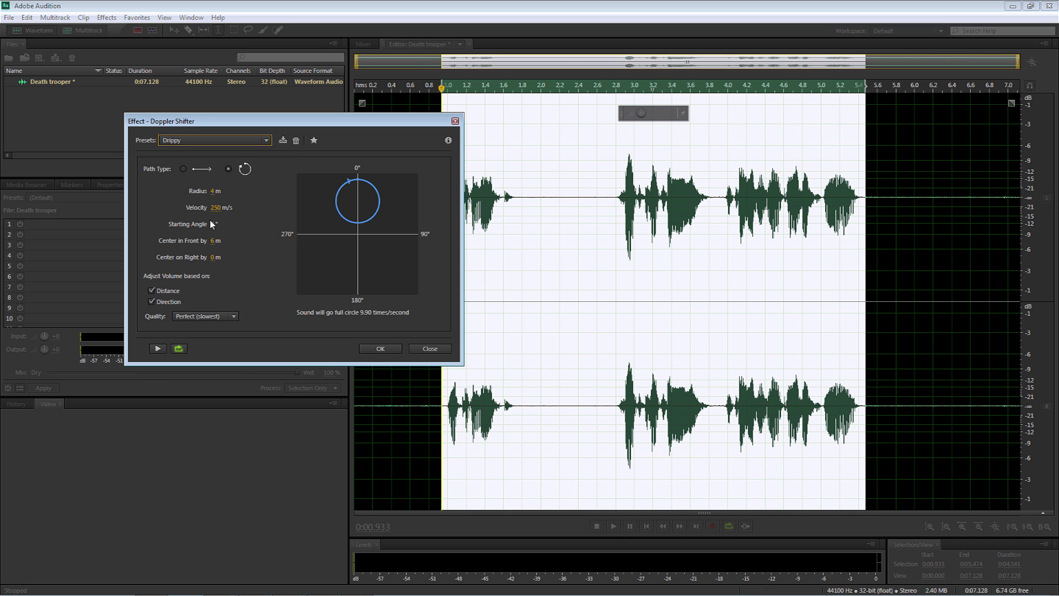
Set radius 2 m, velocity 350 m/s, adjust the angle values, and apply the Doppler Shifter.
{"action": "left_click", "coordinate": [231, 190]}
{"action": "type", "text": "2"}
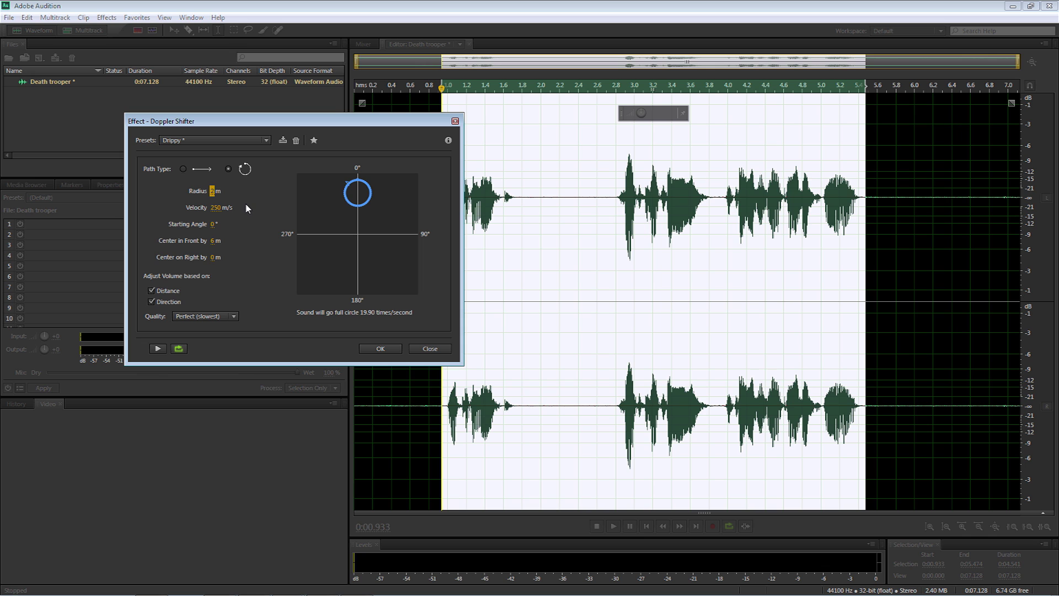
{"action": "left_click", "coordinate": [217, 208]}
{"action": "type", "text": "350"}
{"action": "left_click", "coordinate": [213, 224]}
{"action": "key", "text": "Tab"}
{"action": "type", "text": "8"}
{"action": "left_click", "coordinate": [376, 346]}
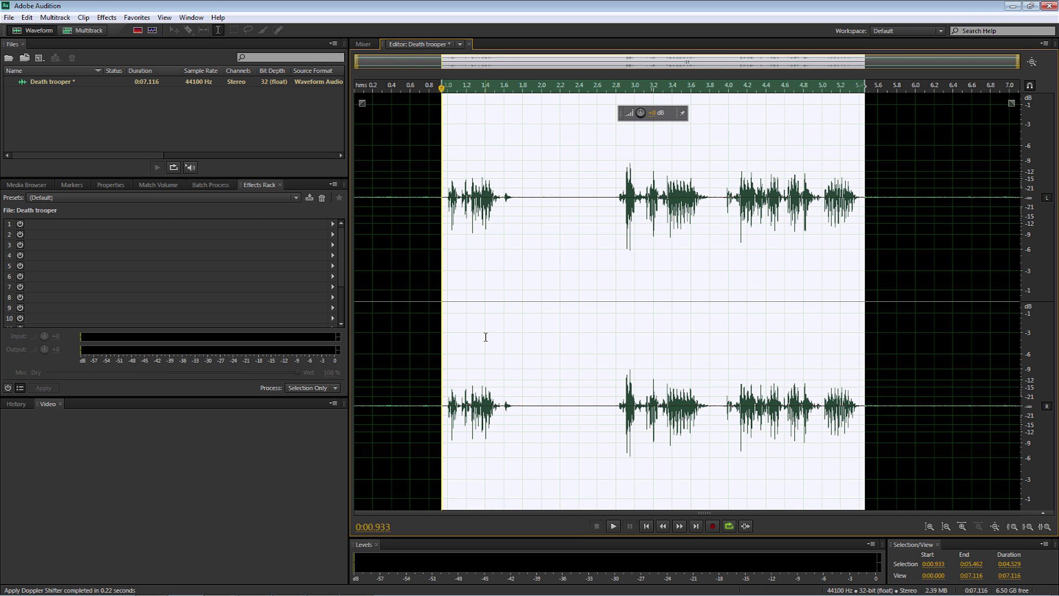
Preview the Doppler-shifted speech, then apply the Remove Vocals favourite.
{"action": "key", "text": "space"}
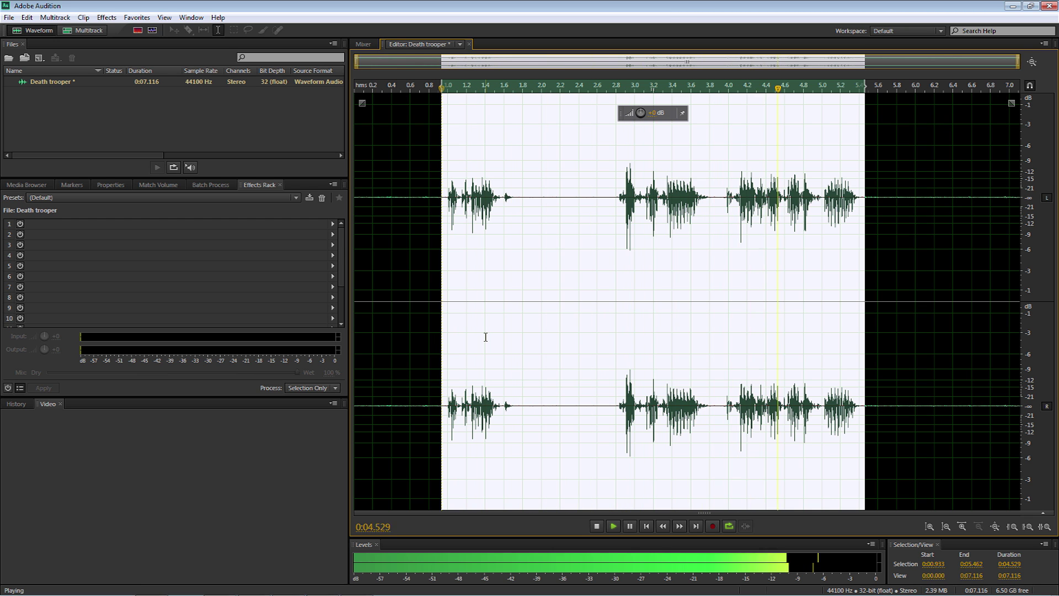
{"action": "key", "text": "space"}
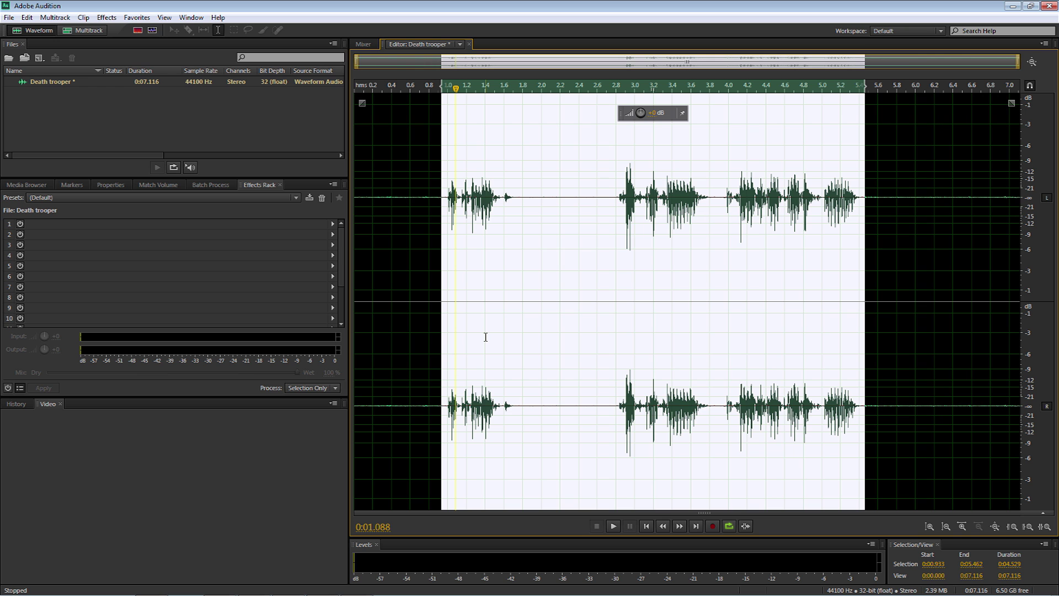
{"action": "left_click", "coordinate": [143, 20]}
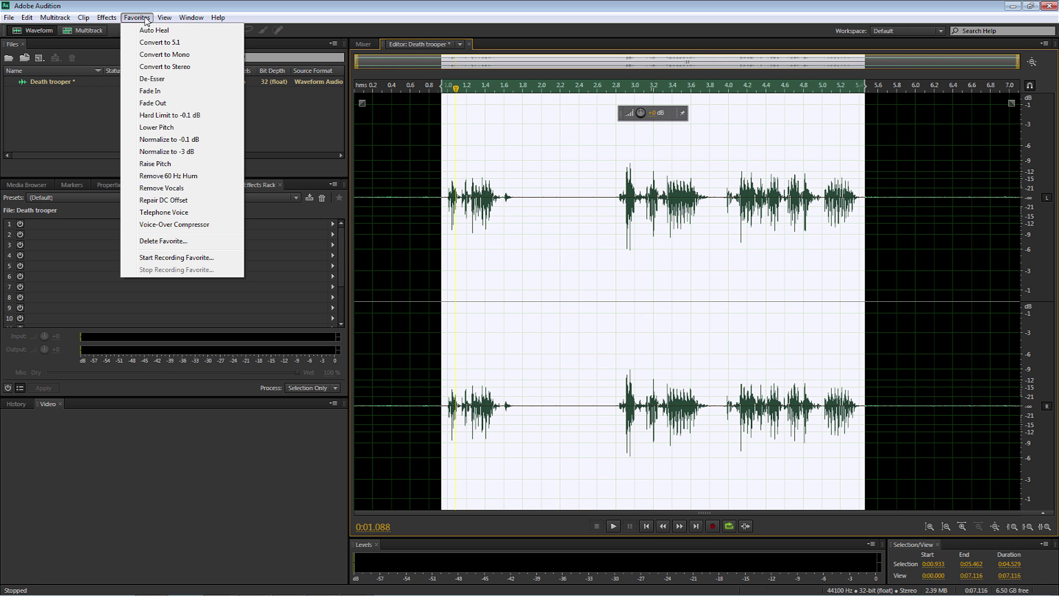
{"action": "left_click", "coordinate": [162, 188]}
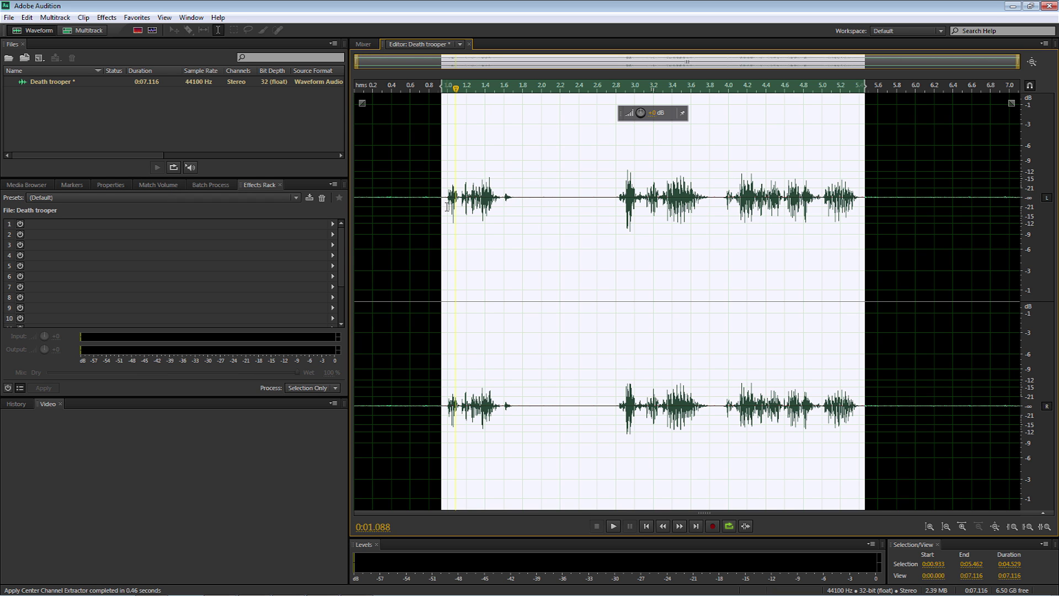
Clear the selection and play back the vocal-stripped clip.
{"action": "left_click", "coordinate": [440, 215]}
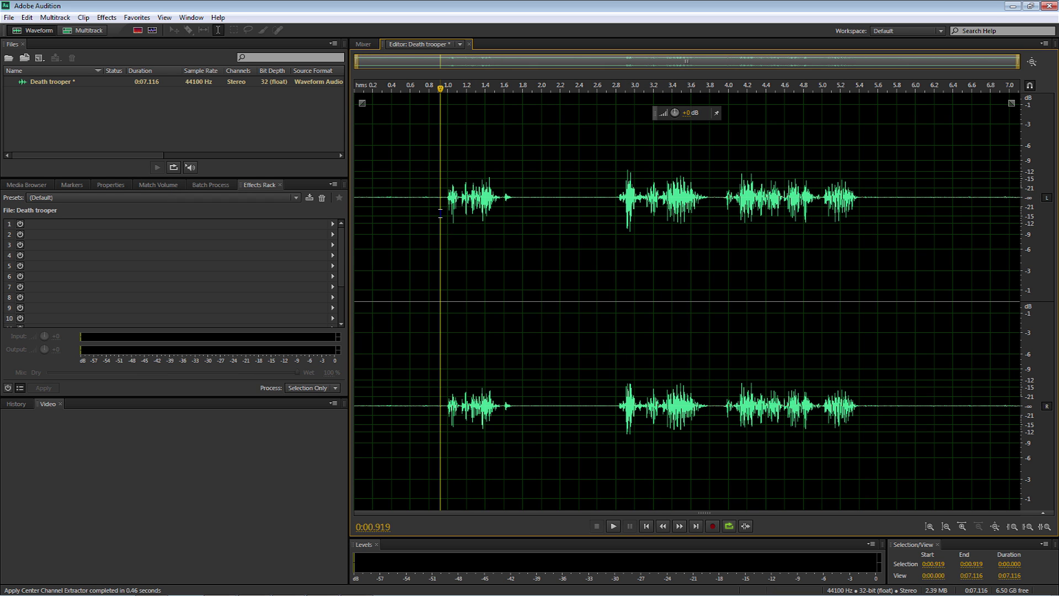
{"action": "key", "text": "space"}
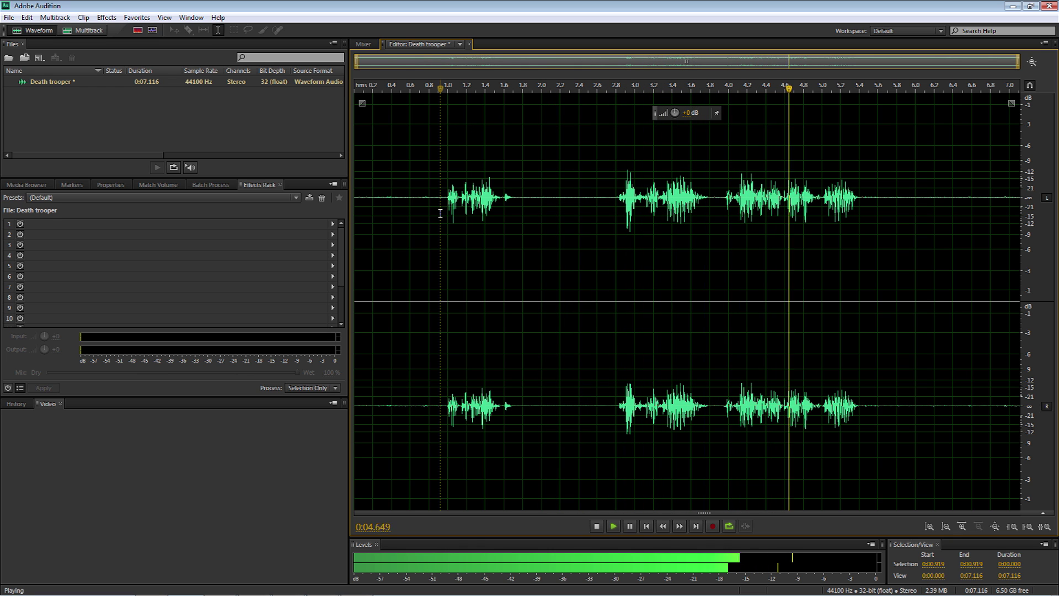
{"action": "key", "text": "space"}
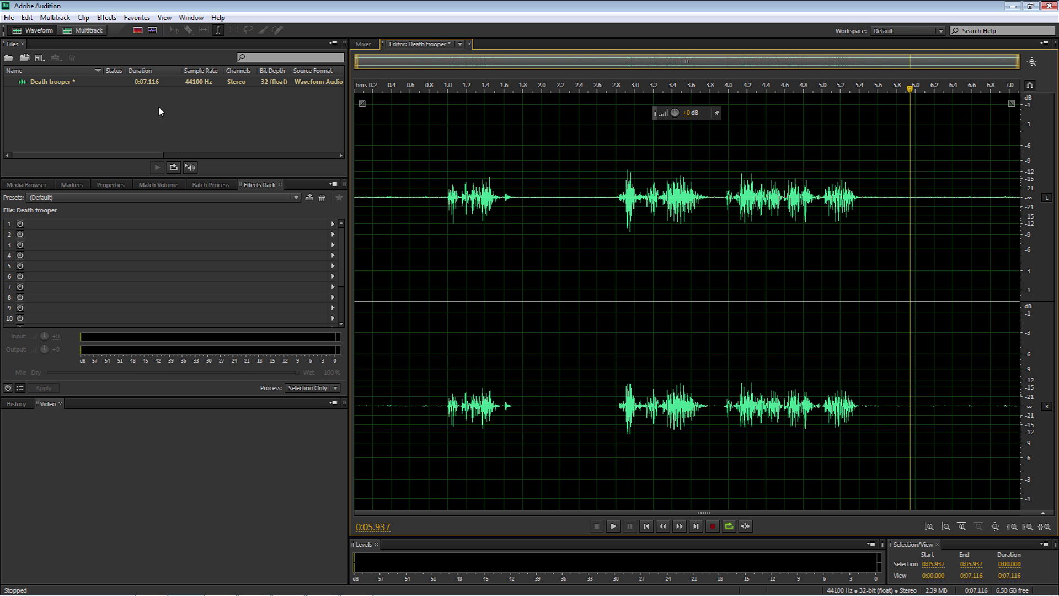
{"action": "left_click", "coordinate": [10, 18]}
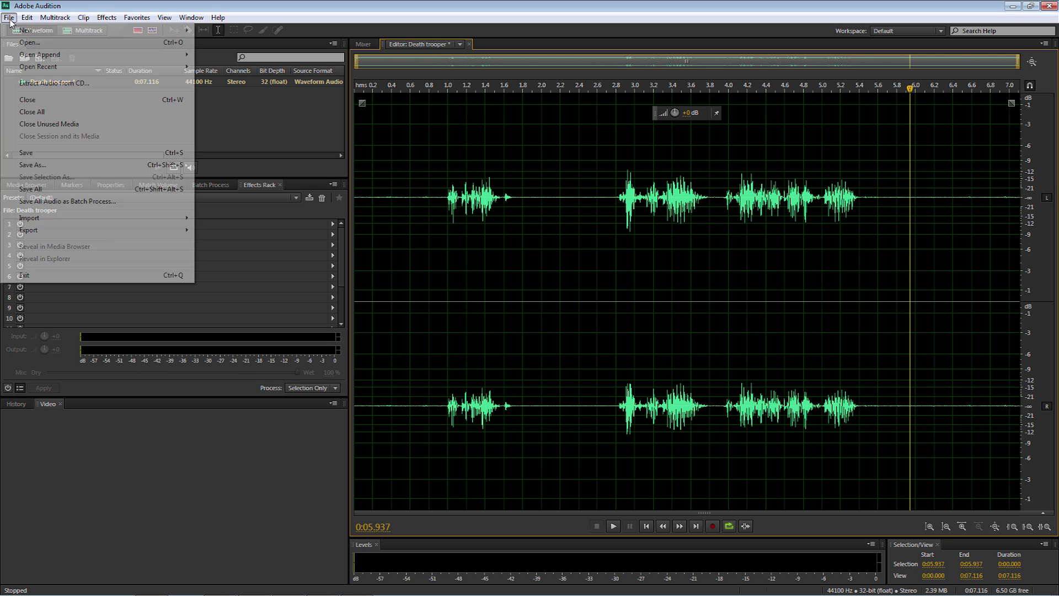
Save the clip as Death trooper.wav on the Desktop in Wave PCM format.
{"action": "left_click", "coordinate": [64, 164]}
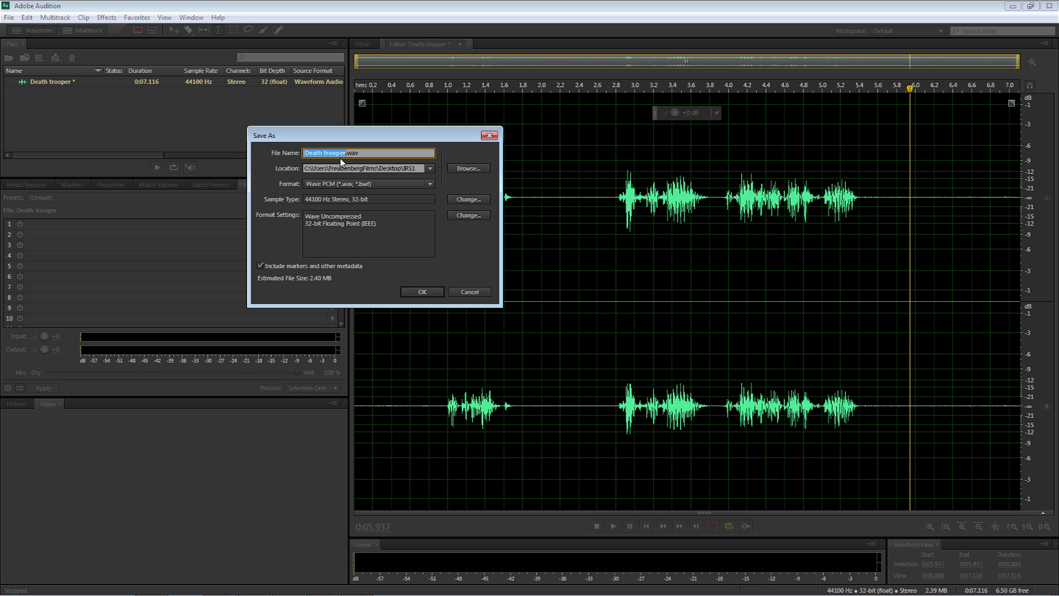
{"action": "left_click", "coordinate": [468, 168]}
{"action": "left_click", "coordinate": [60, 100]}
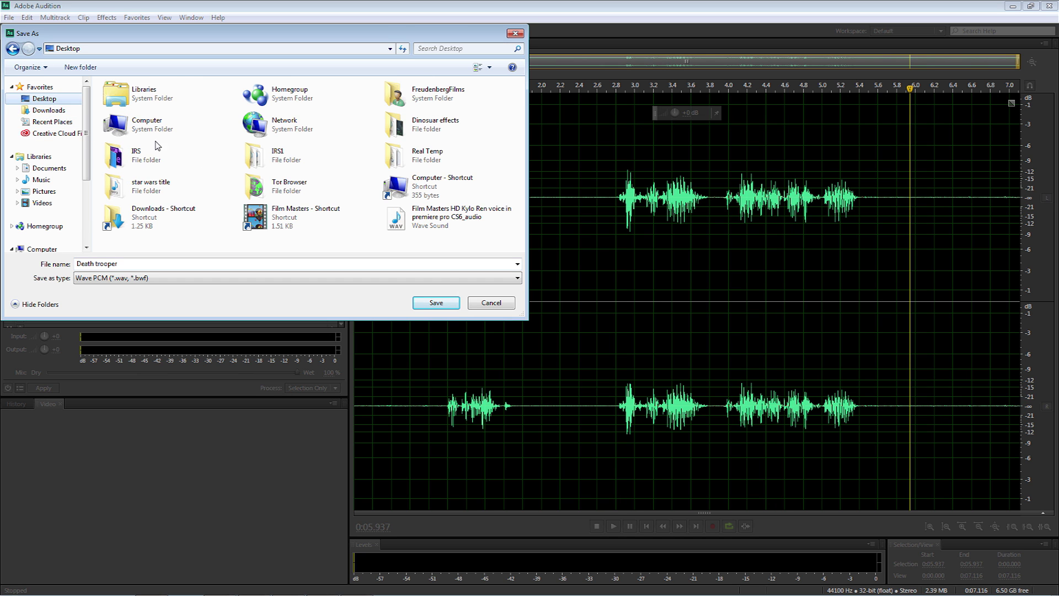
{"action": "left_click", "coordinate": [434, 305]}
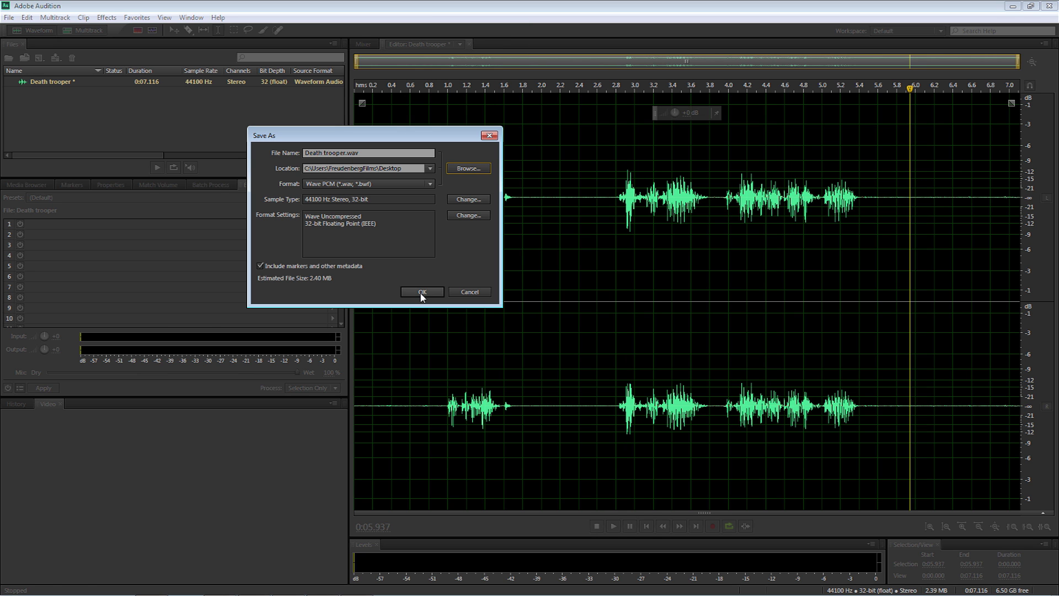
{"action": "left_click", "coordinate": [423, 293]}
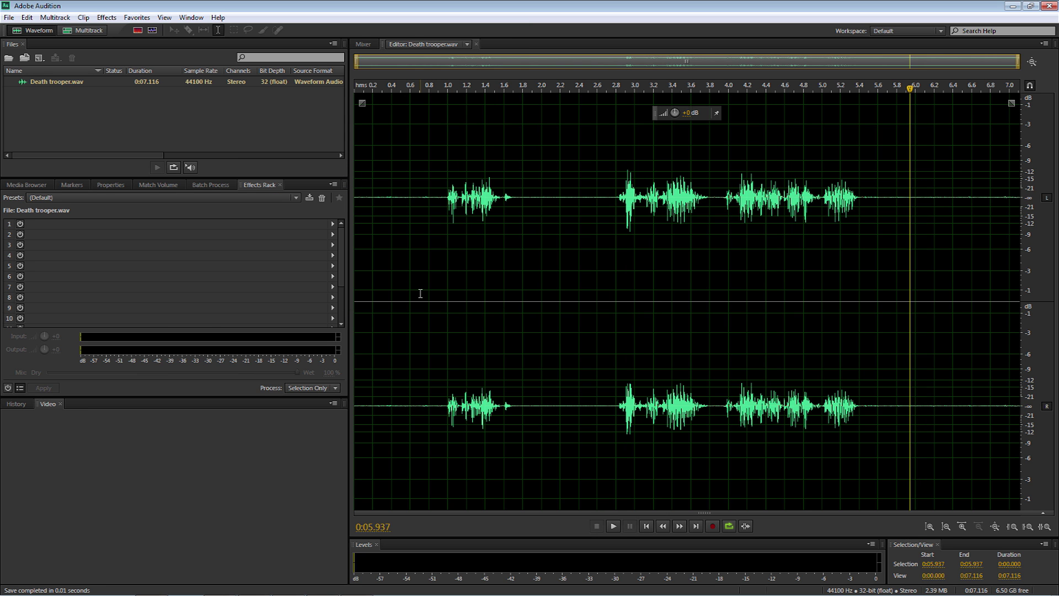